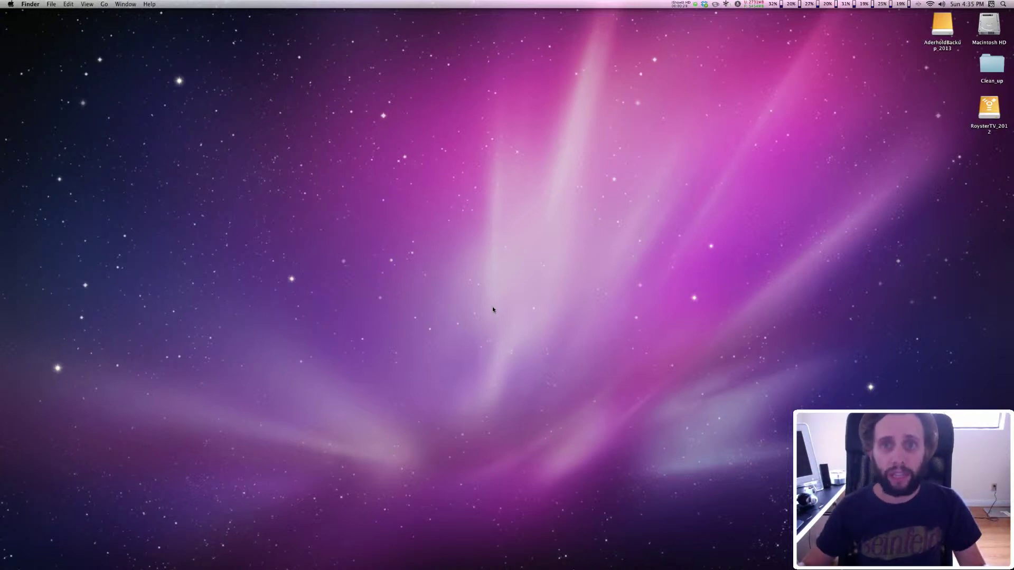
Step: Launch Compressor from the Dock
mouse_move(371, 566)
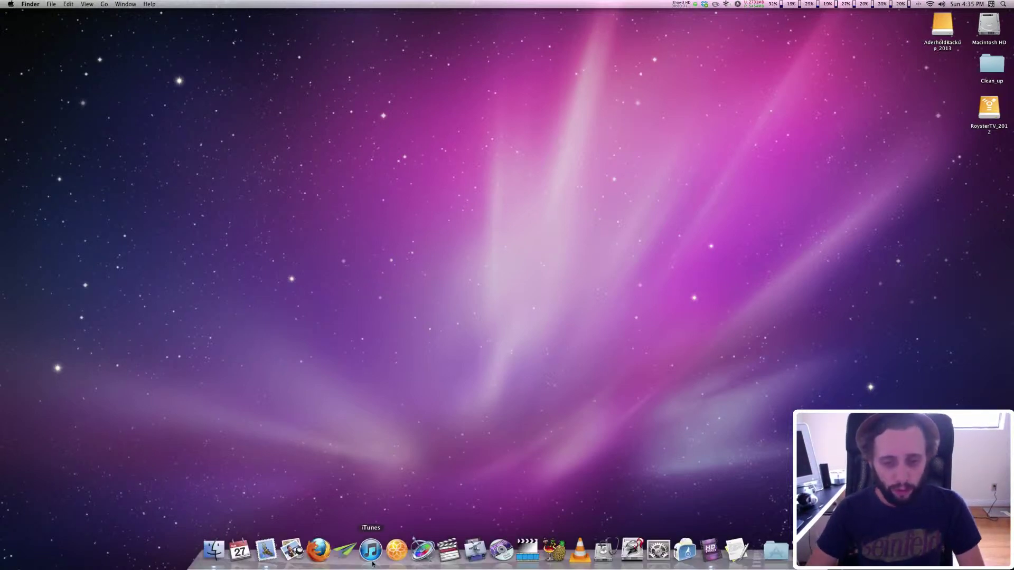
click(475, 552)
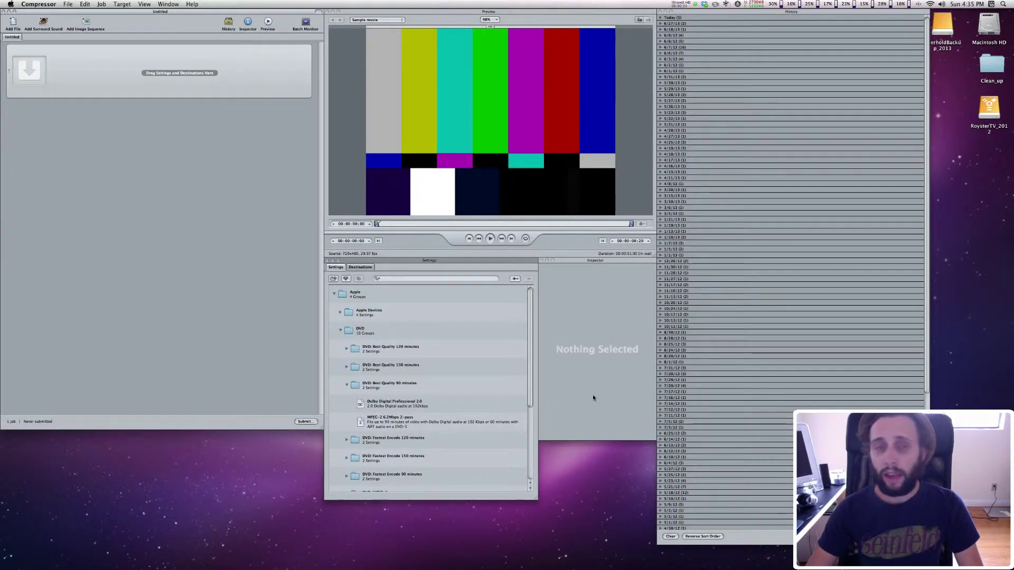
Step: On the backup drive, browse into _DVDSP_Tutorials > Export > Quicktimes > SD
double_click(950, 29)
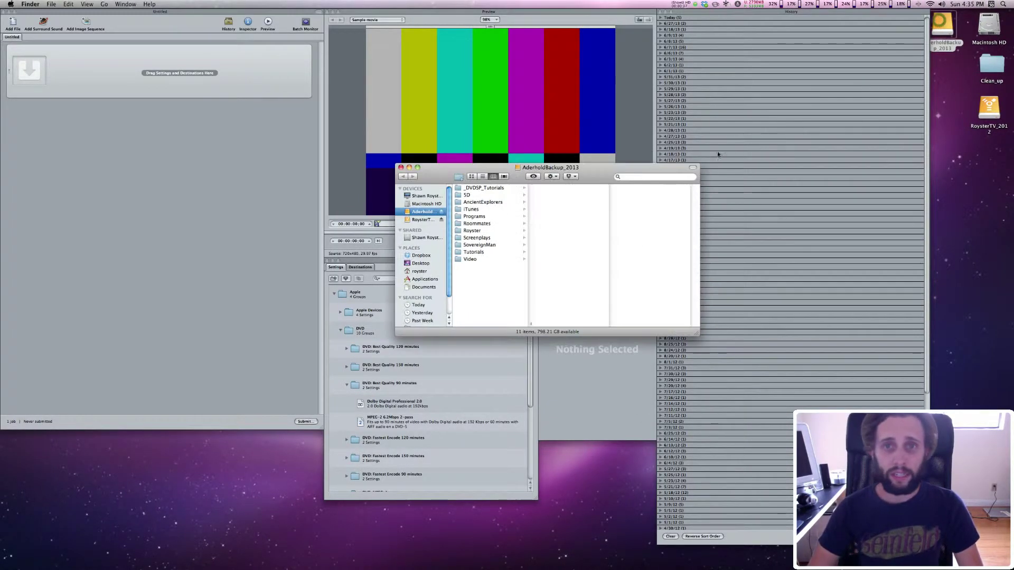
click(482, 189)
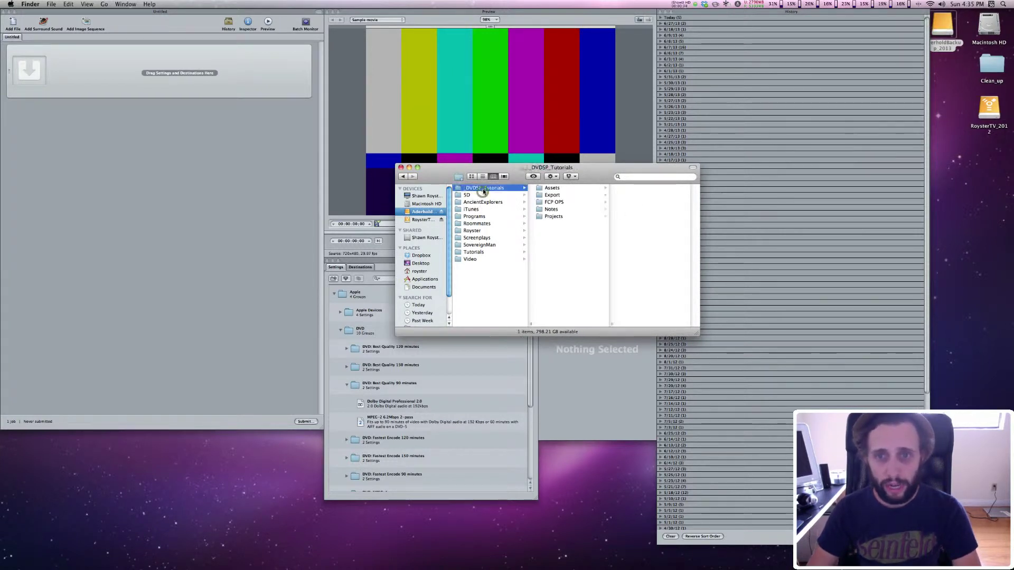
key(Right)
key(Down)
key(Right)
key(Down)
key(Right)
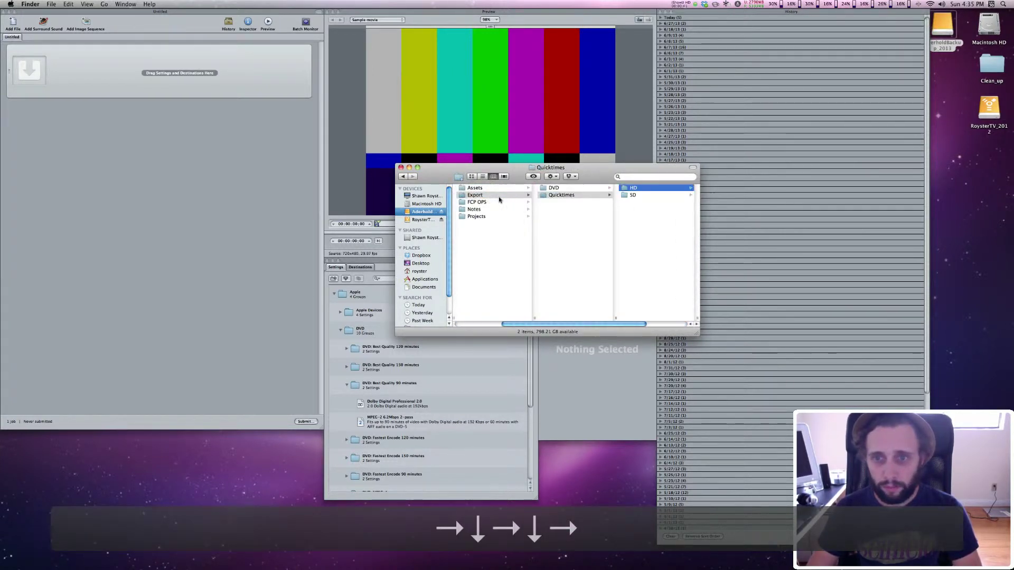
key(Down)
Step: Drag all three Roommates .mov files into Compressor's batch and close the Finder window
click(658, 231)
key(super+a)
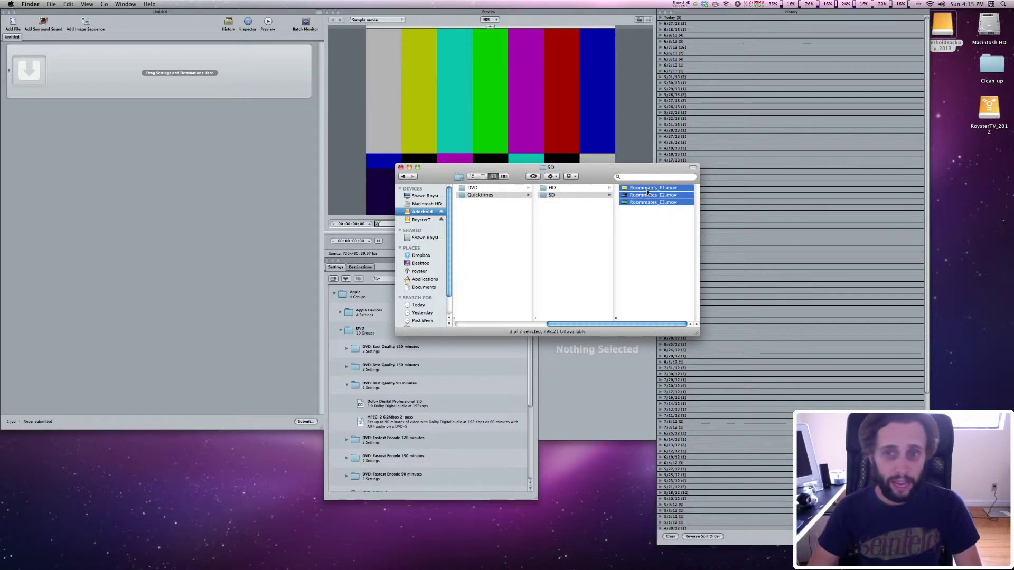
drag(649, 192, 194, 160)
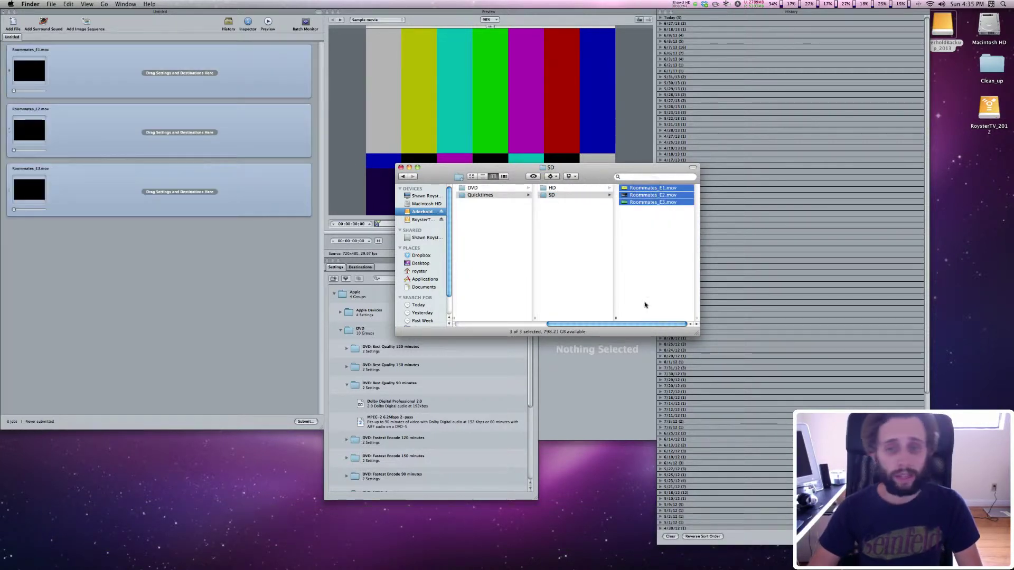
key(super+w)
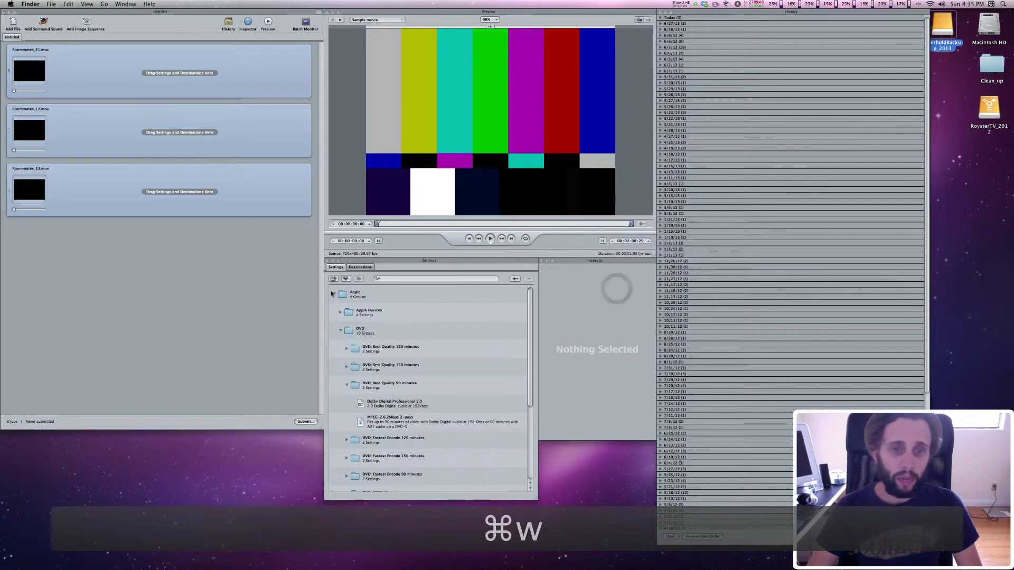
Step: Collapse and re-expand the Apple and DVD preset groups, then collapse DVD: Best Quality 90 minutes
click(333, 295)
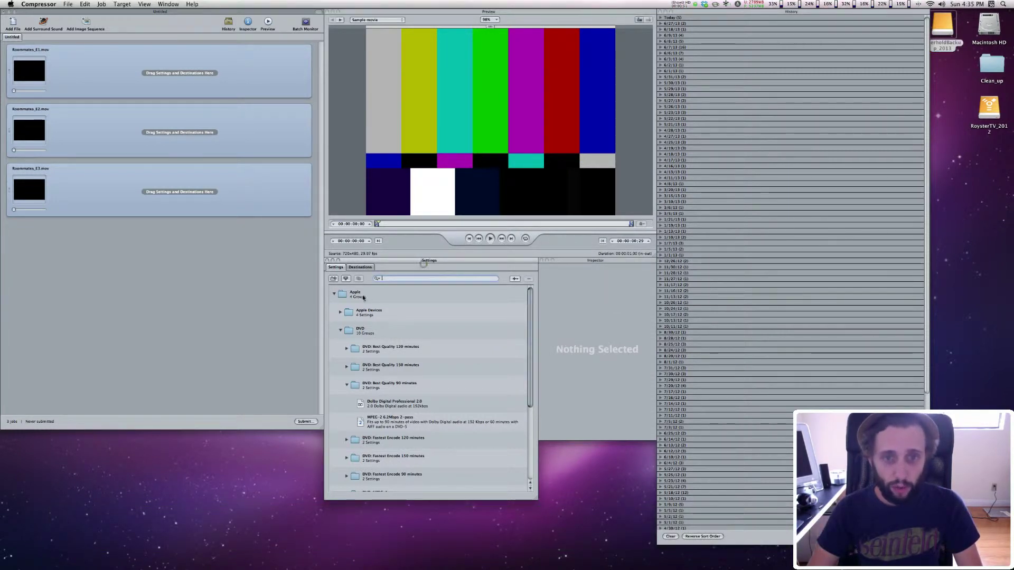
click(334, 294)
click(334, 293)
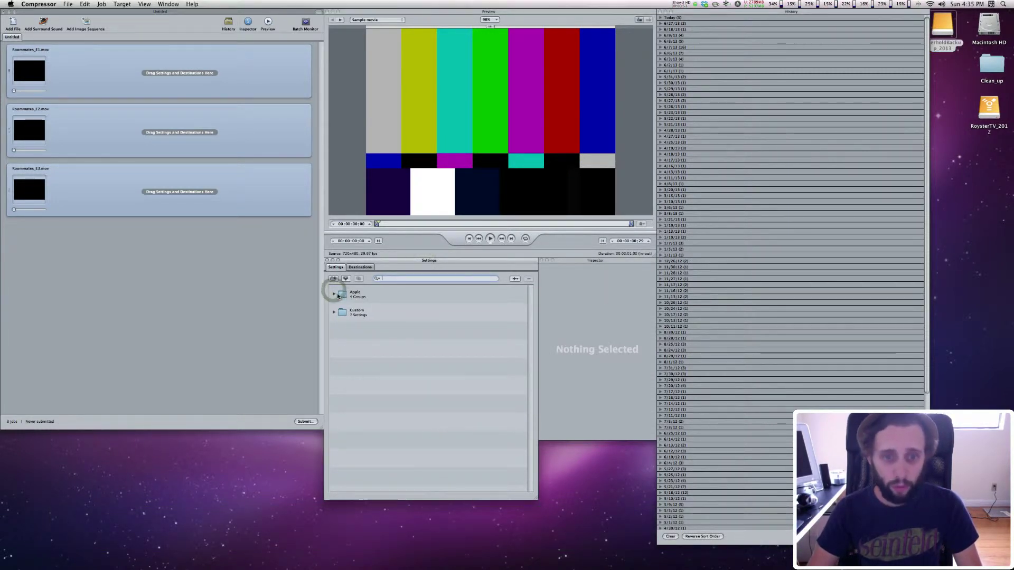
click(340, 331)
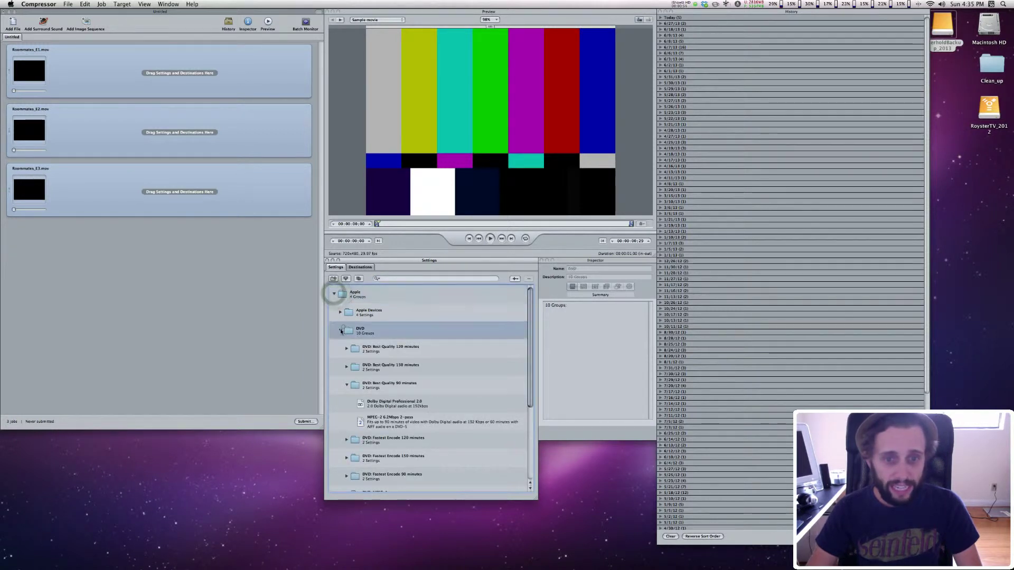
click(339, 330)
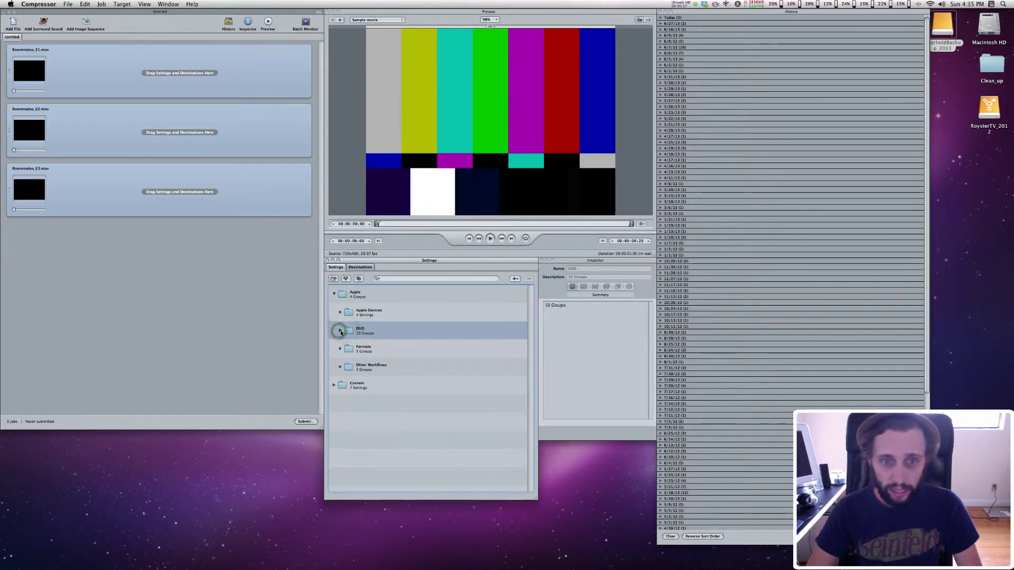
click(340, 331)
click(346, 385)
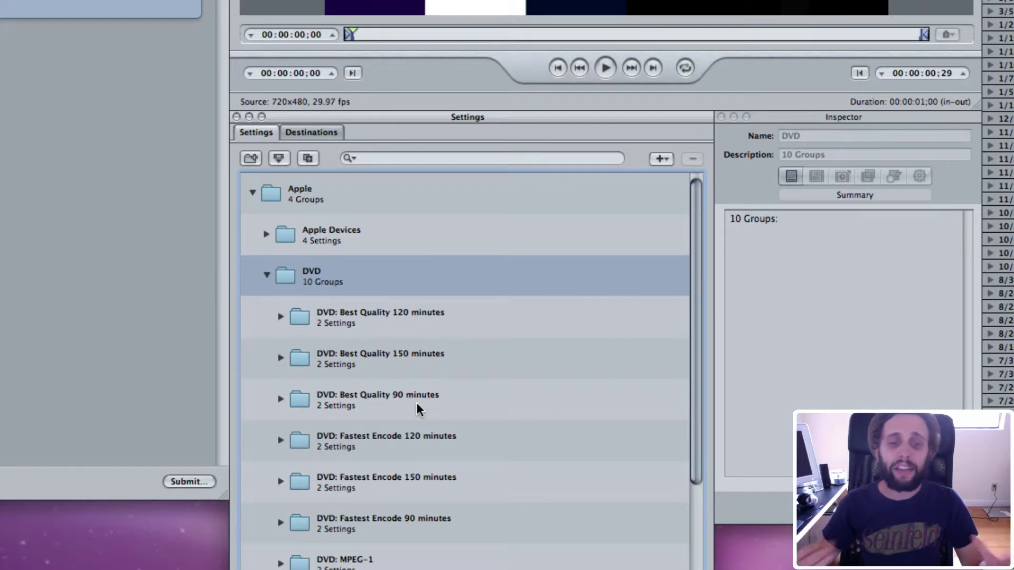
Step: Review the Best Quality 90, 120 and 150 minute DVD presets, then expand the 90-minute group
click(418, 410)
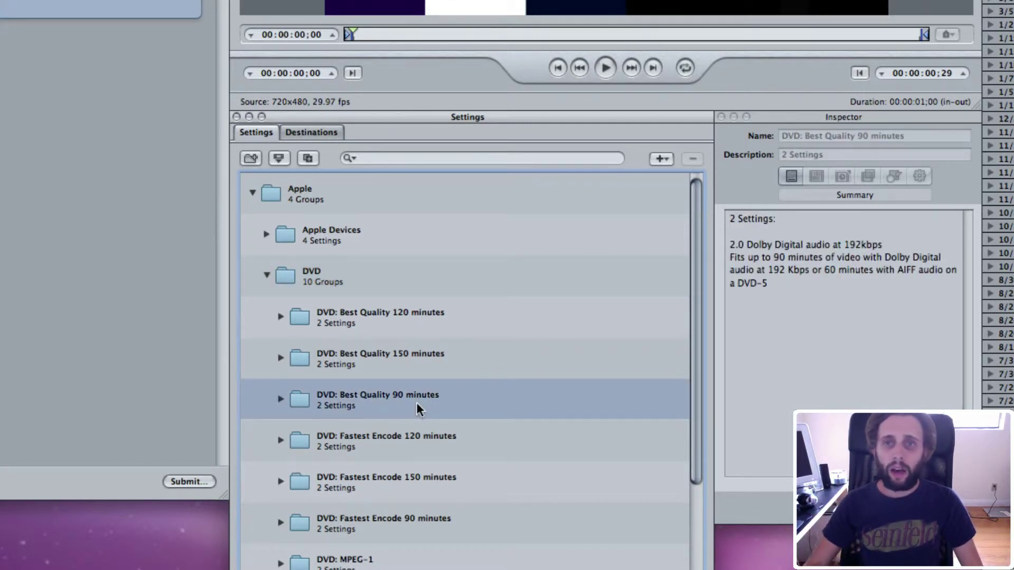
click(442, 319)
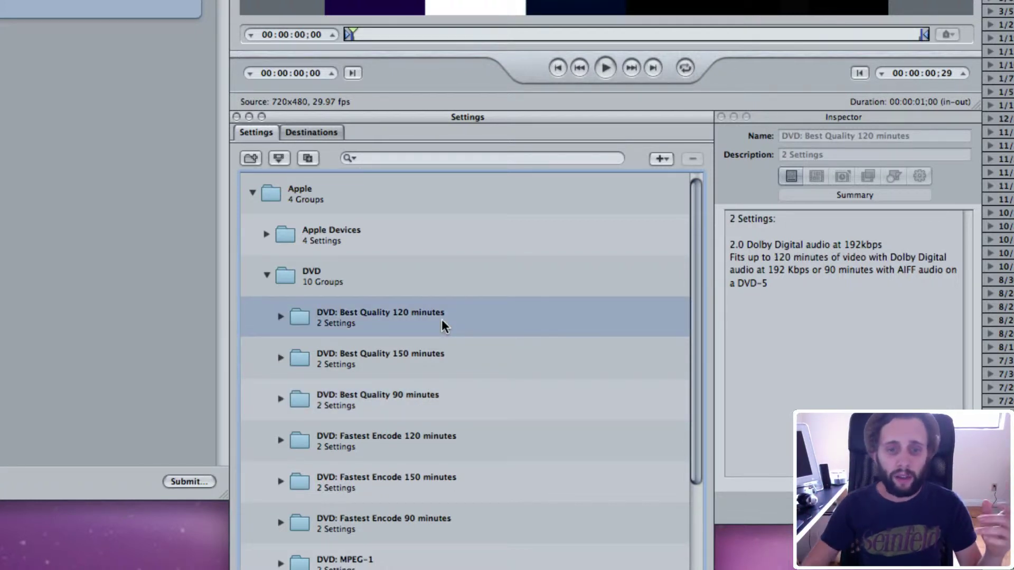
click(420, 366)
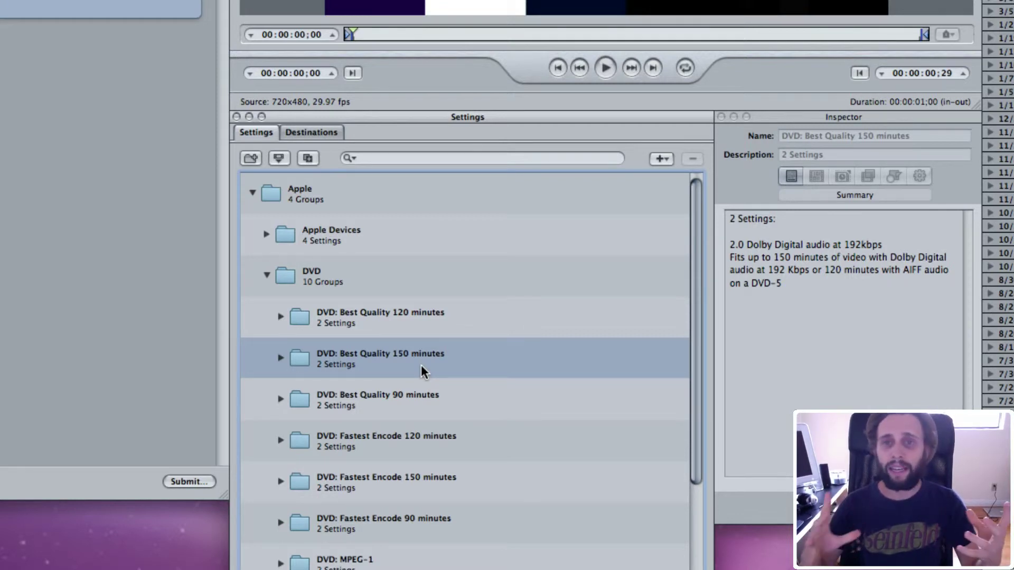
click(277, 400)
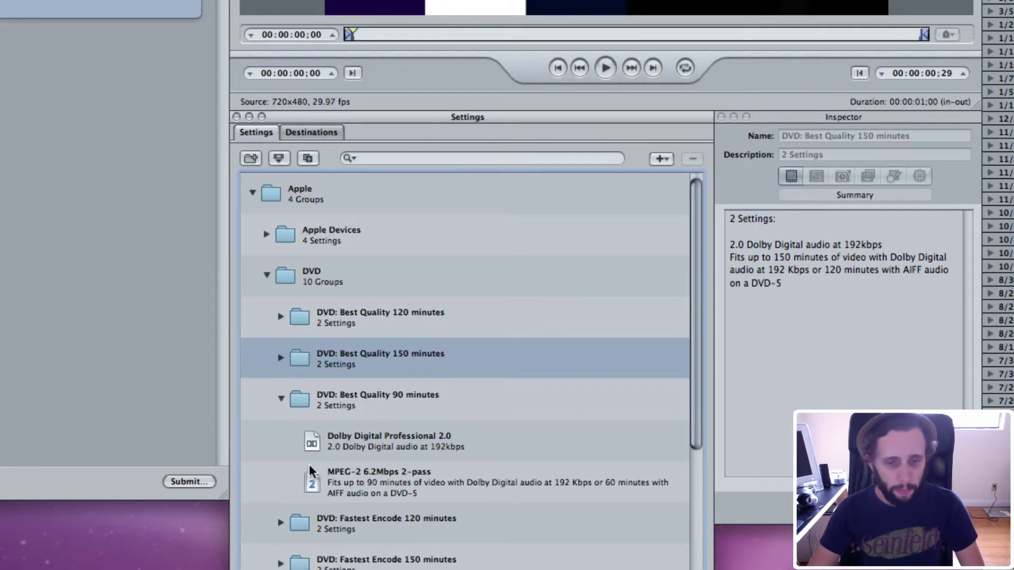
scroll(315, 462, down, 5)
scroll(354, 471, up, 5)
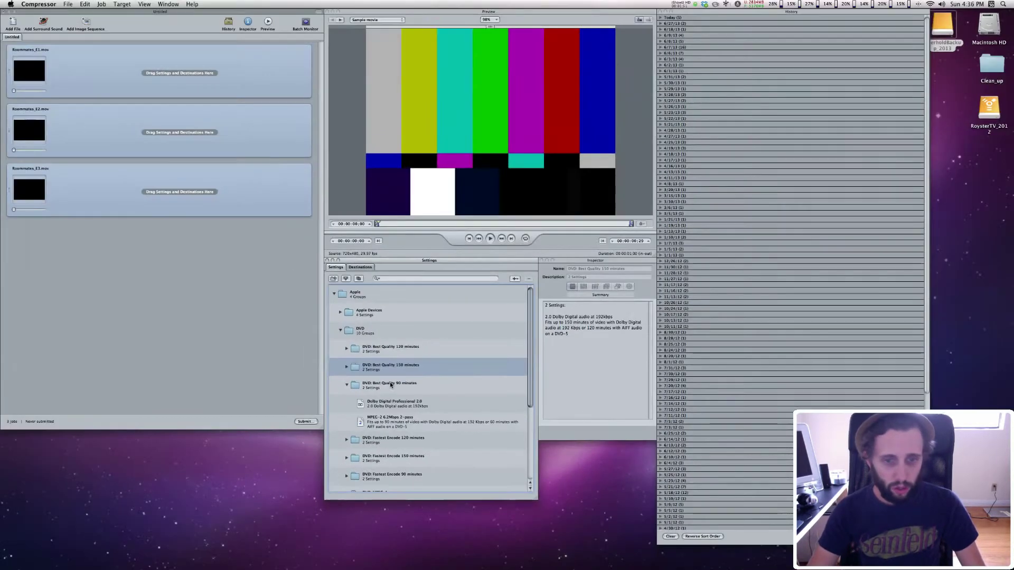
Step: Apply Dolby Digital Professional 2.0 and MPEG-2 6.2Mbps 2-pass to all three Roommates jobs
click(390, 399)
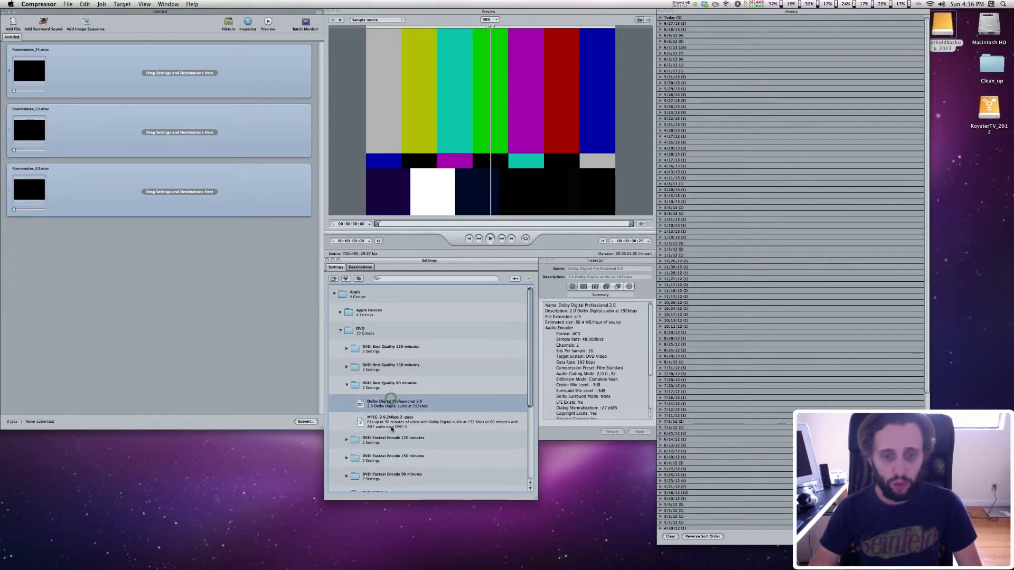
shift+click(398, 423)
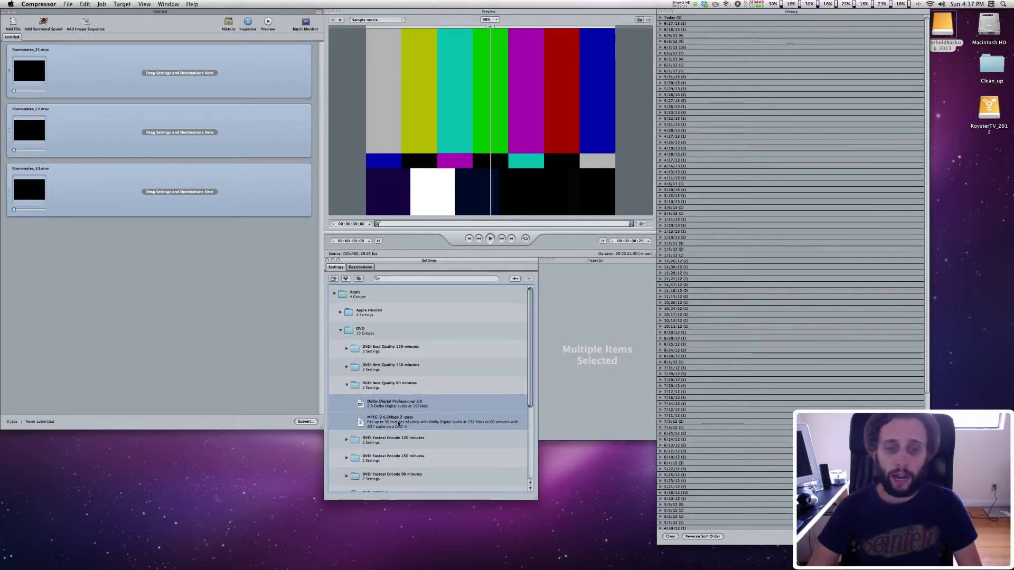
drag(399, 422, 218, 209)
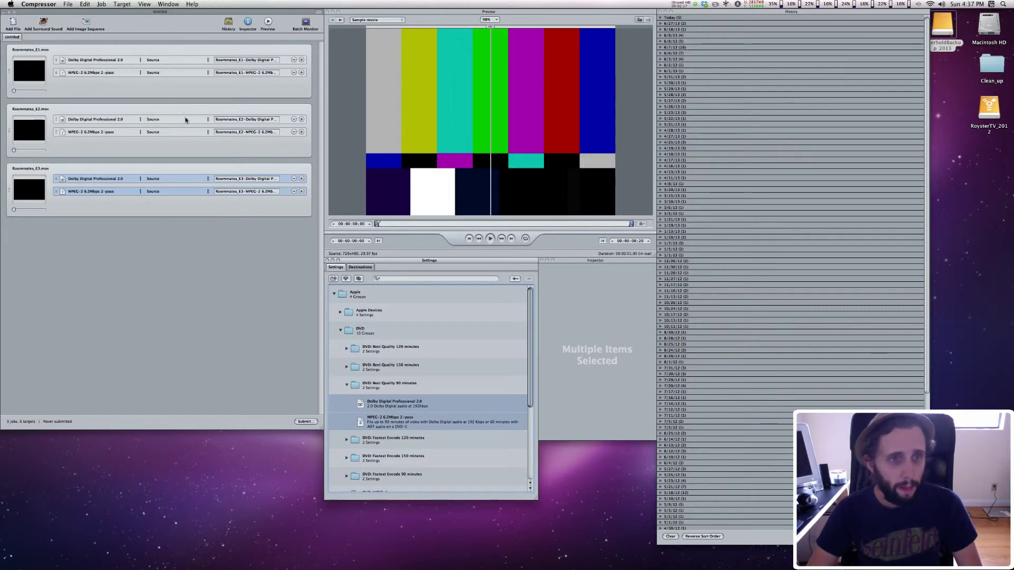
click(186, 88)
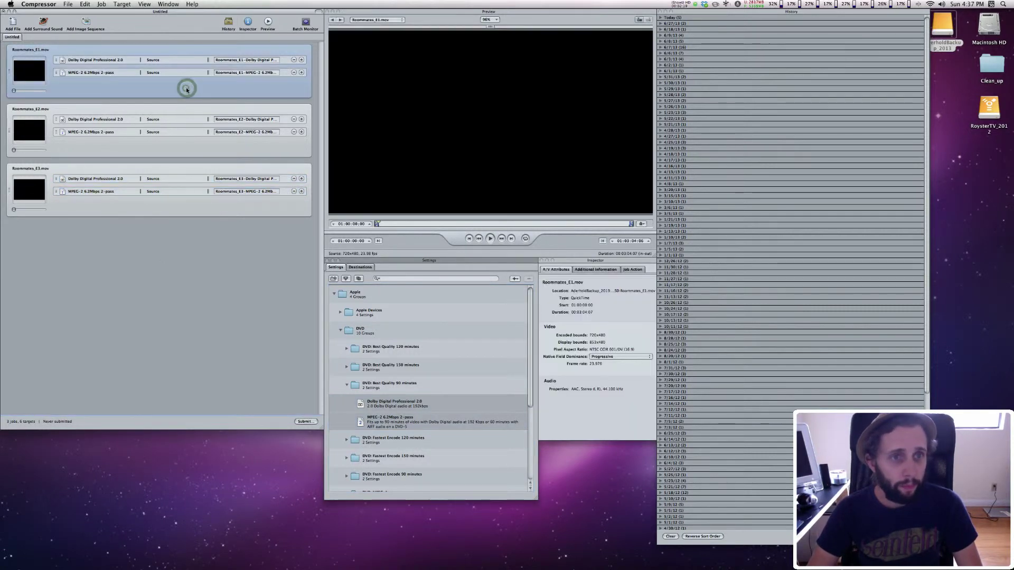
Step: Set all three jobs' destination to _DVDSP_Tutorials/Export/DVD on the backup drive
shift+click(196, 205)
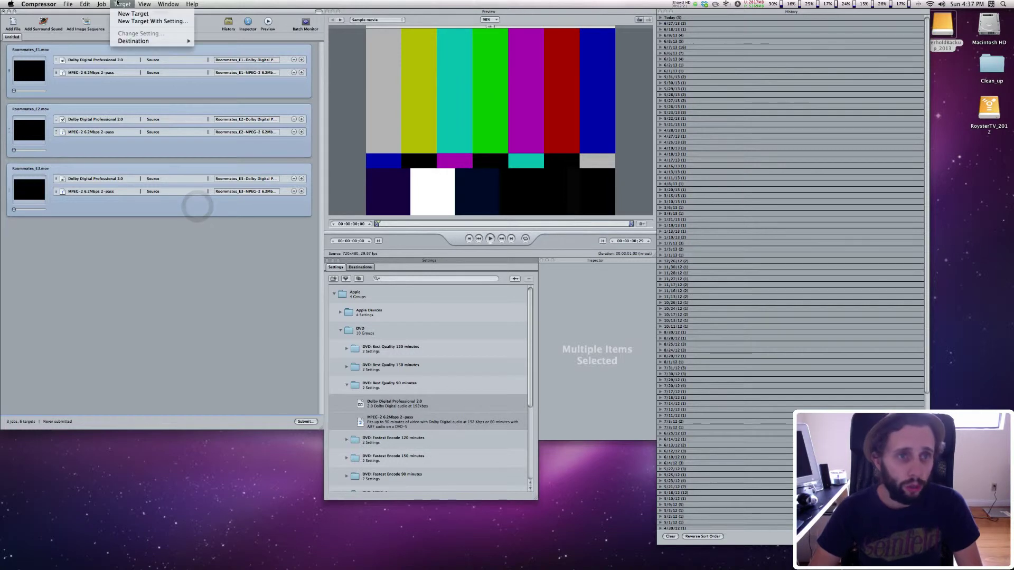
click(122, 4)
click(141, 38)
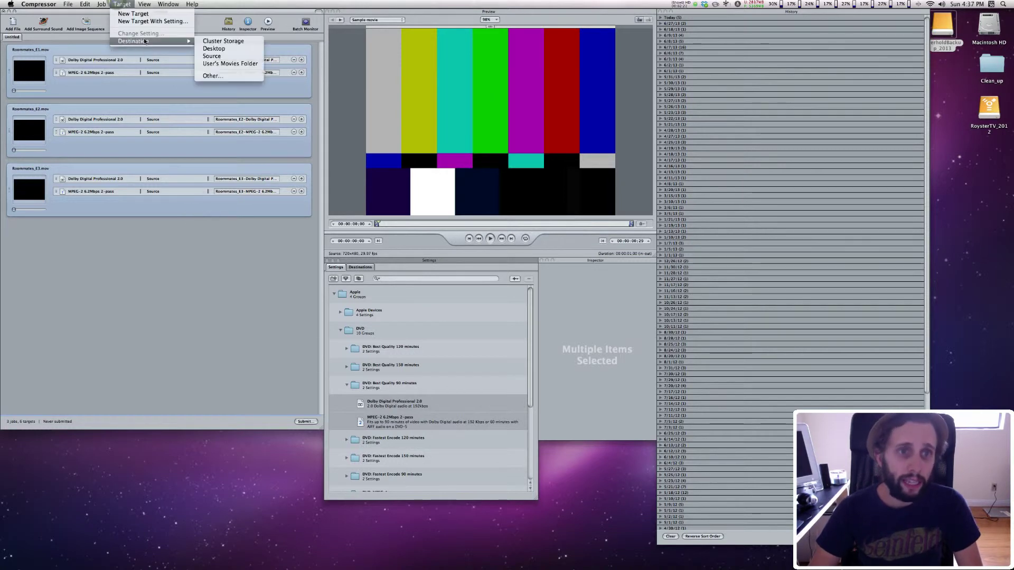
click(207, 76)
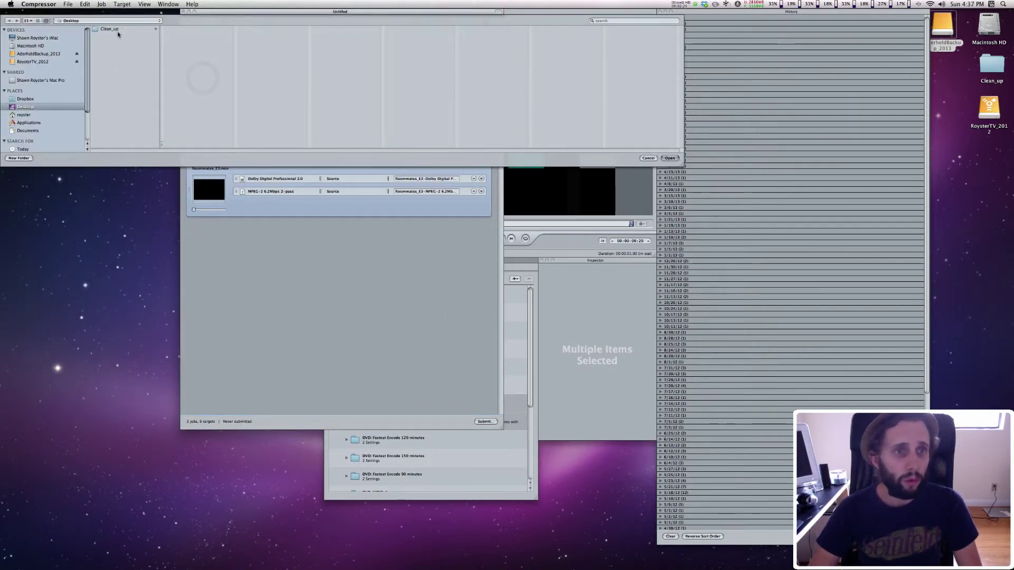
click(39, 54)
click(122, 29)
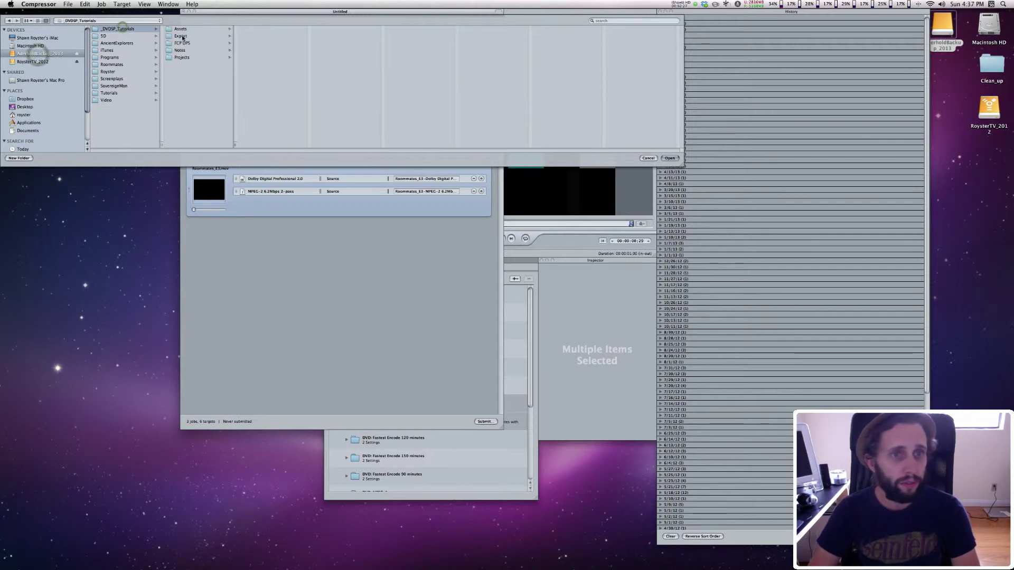
click(189, 36)
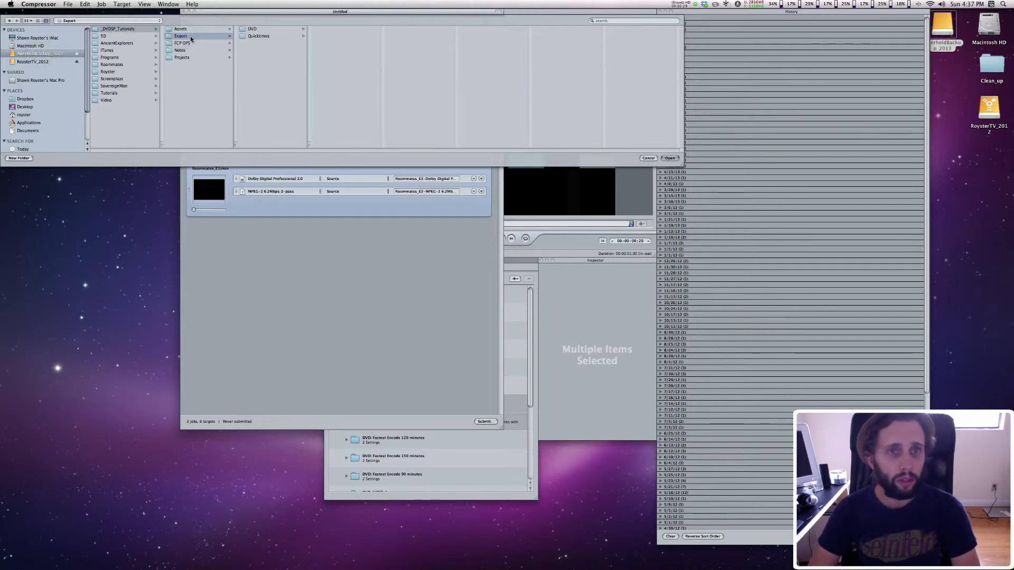
key(Right)
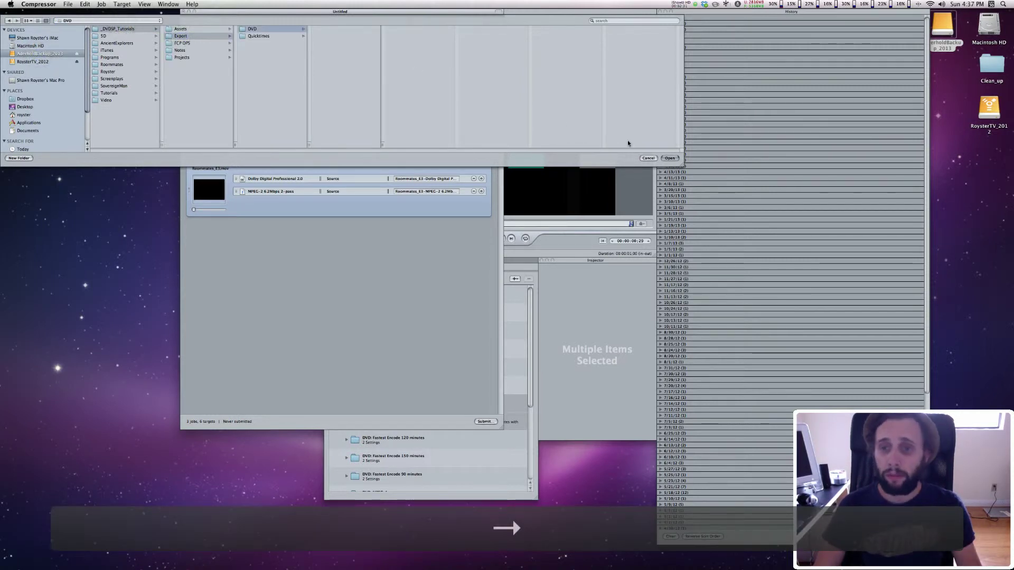
click(669, 158)
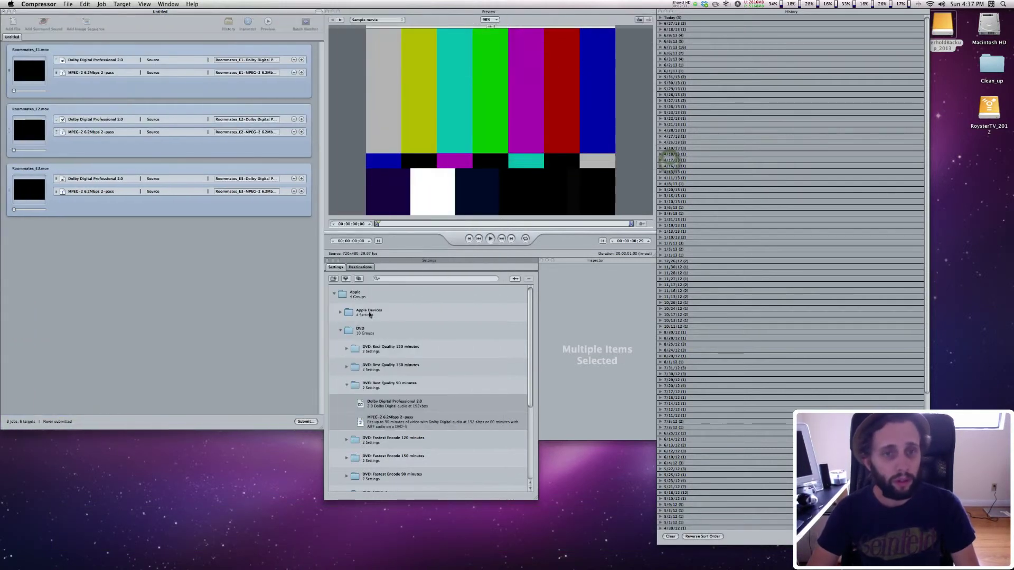
Step: Submit the batch for encoding and expand the Roommates_E1 entry in History
click(303, 424)
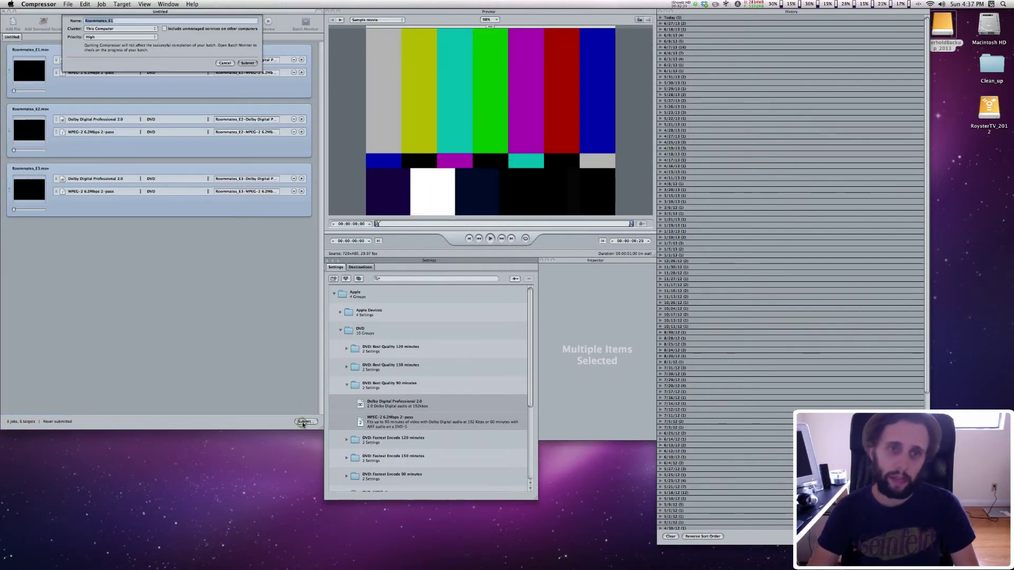
click(246, 63)
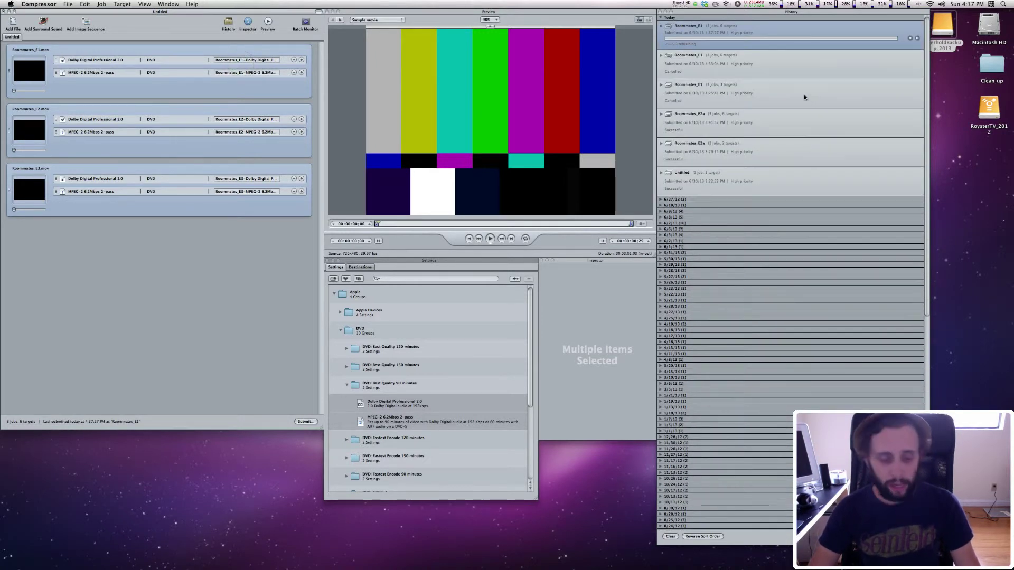
click(661, 25)
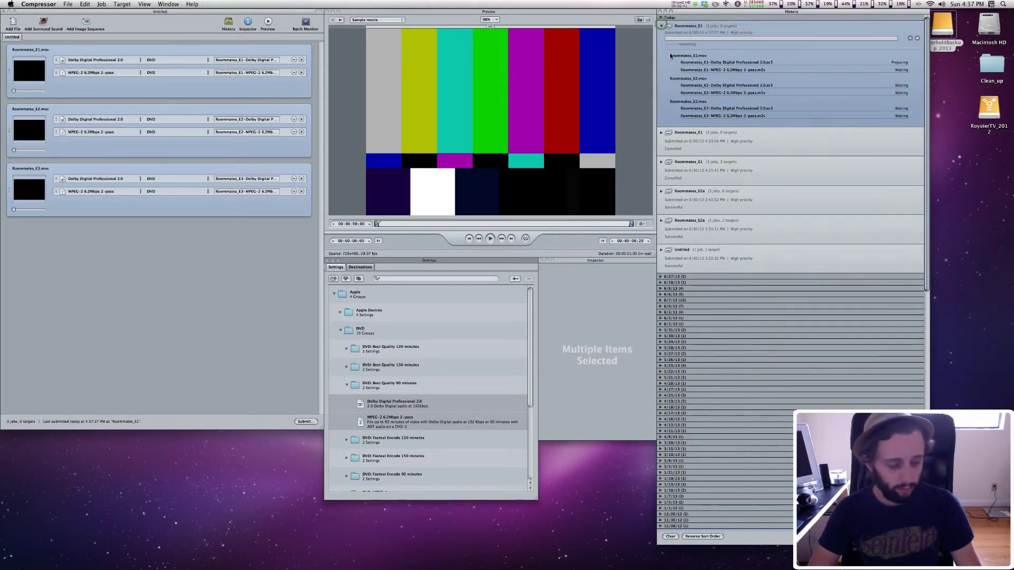